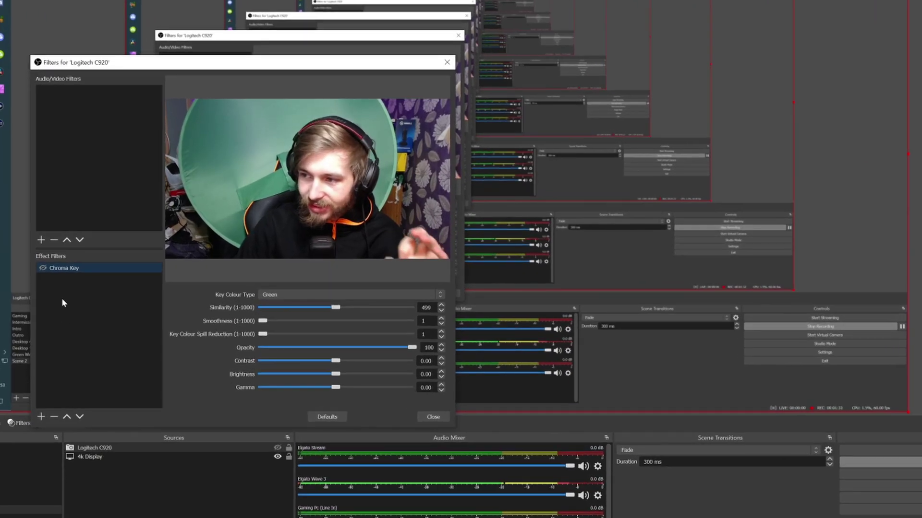
Add a Chroma Key filter named 'I like making memes#' to the webcam and disable it.
right_click(61, 298)
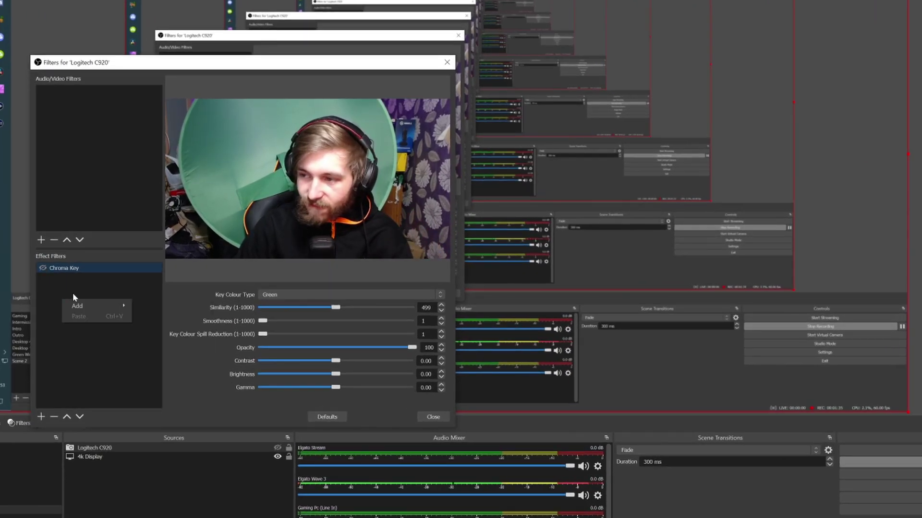
click(153, 316)
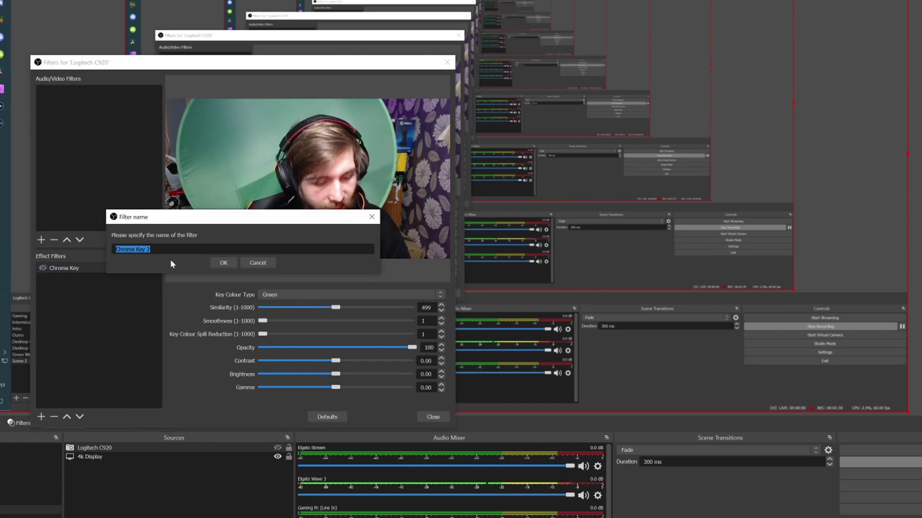
text(I like making me)
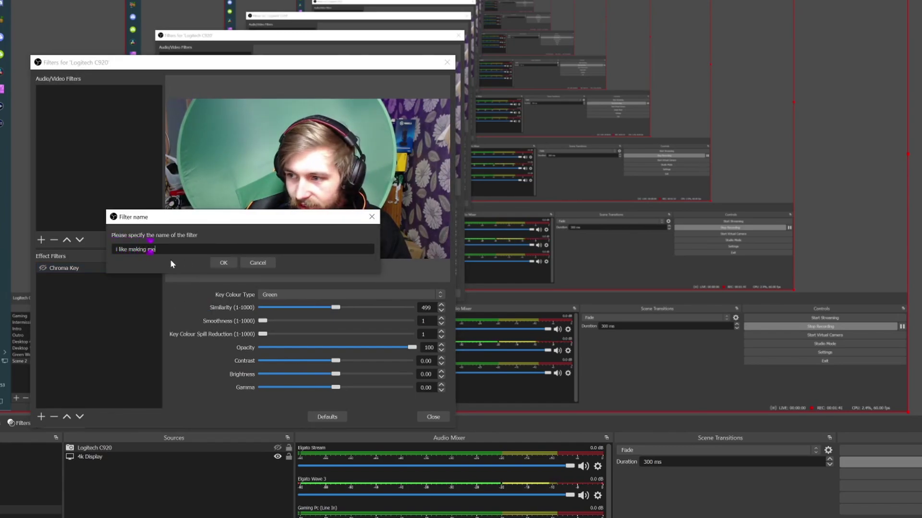
text(mes#)
key(Return)
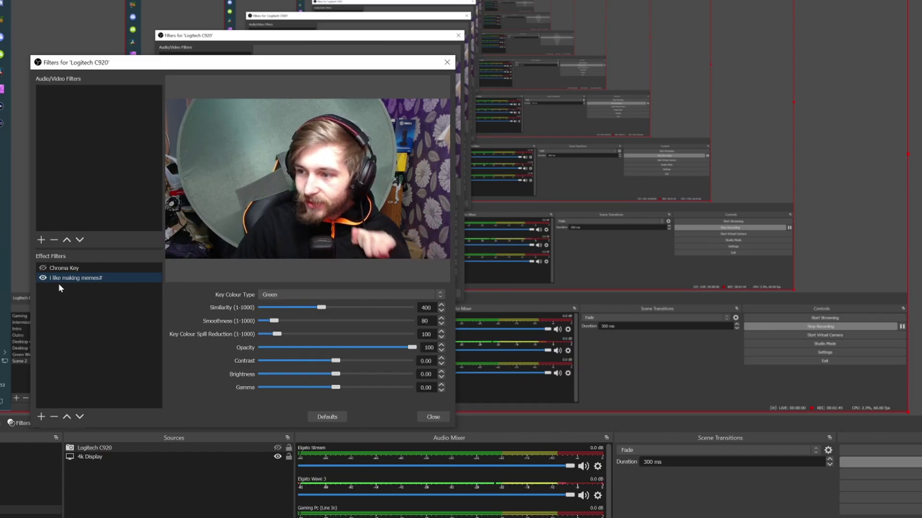
click(43, 278)
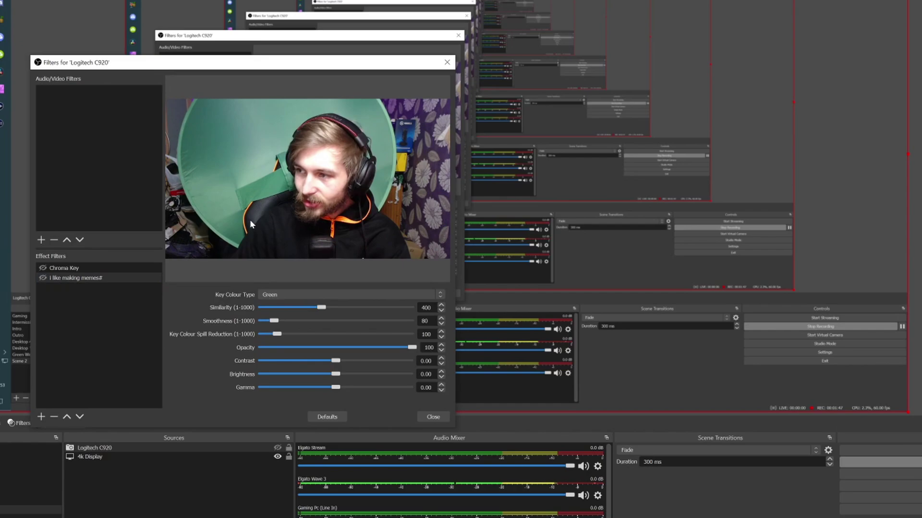
click(284, 295)
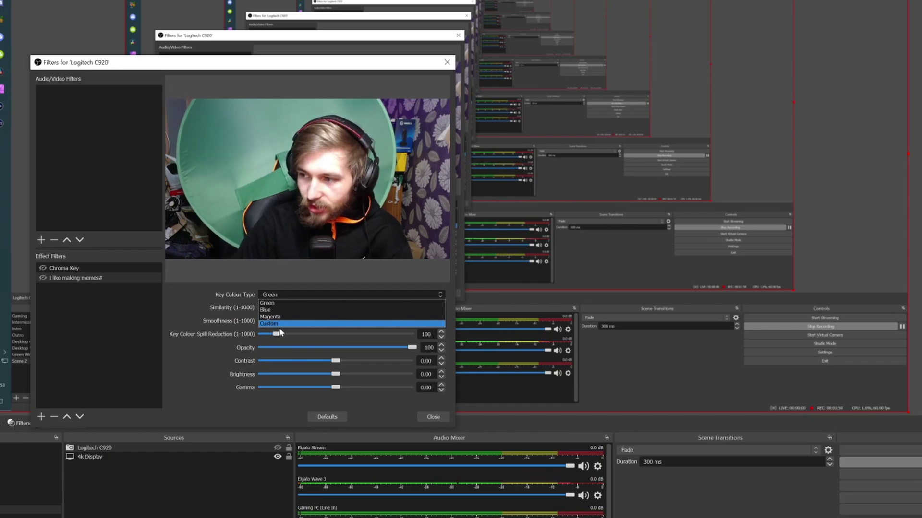
Switch the key colour type to Custom and sample #6b9b8b from the green backdrop.
click(278, 327)
click(389, 310)
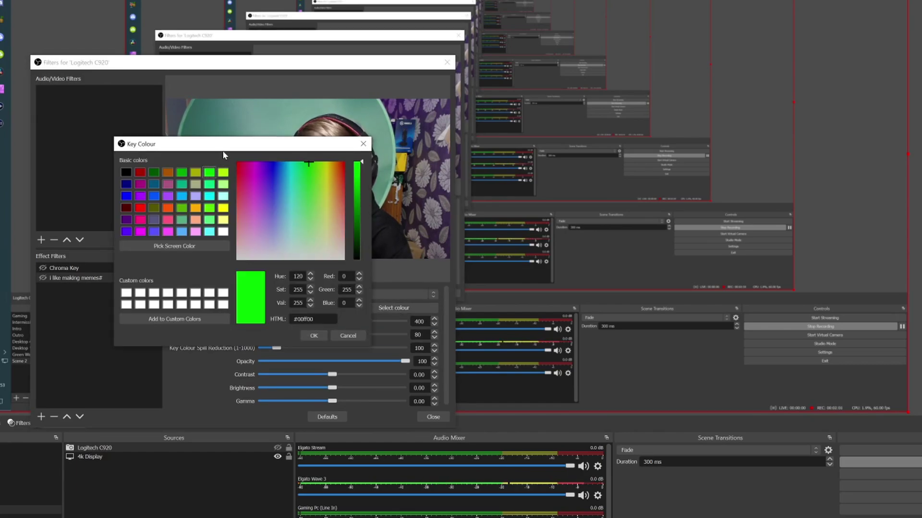
drag(223, 154, 555, 240)
click(505, 331)
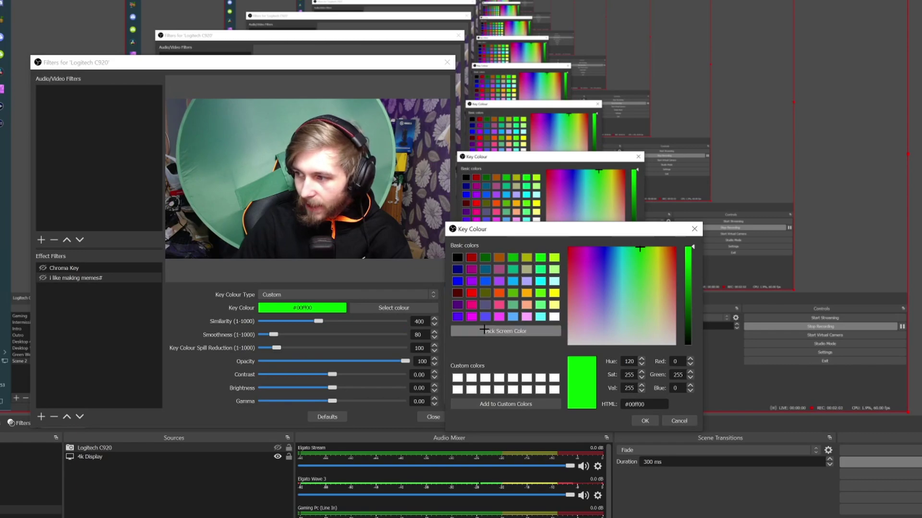
click(247, 204)
click(644, 421)
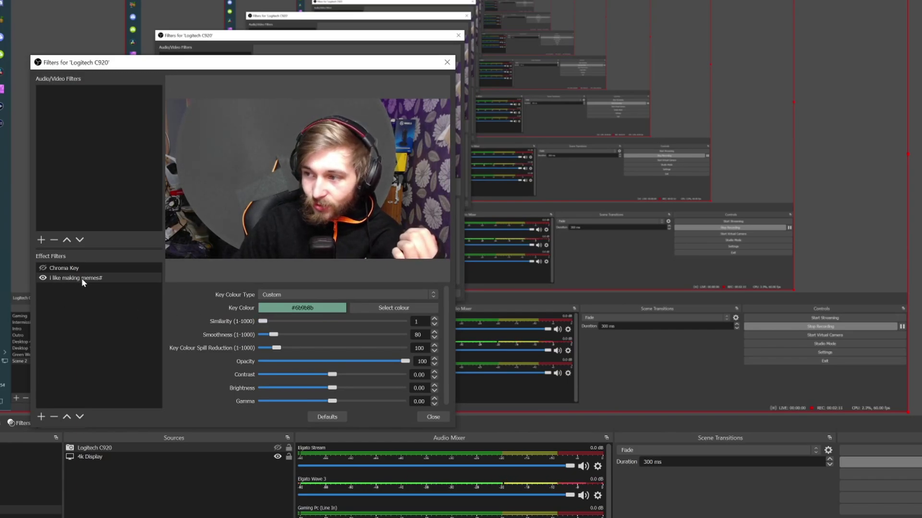
Set the key colour back to Green with spill reduction and similarity at 1.
click(292, 294)
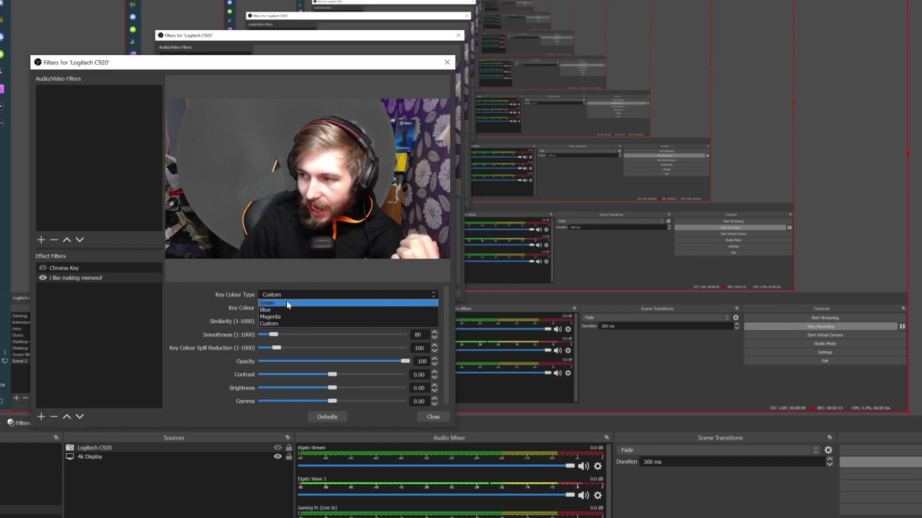
click(286, 303)
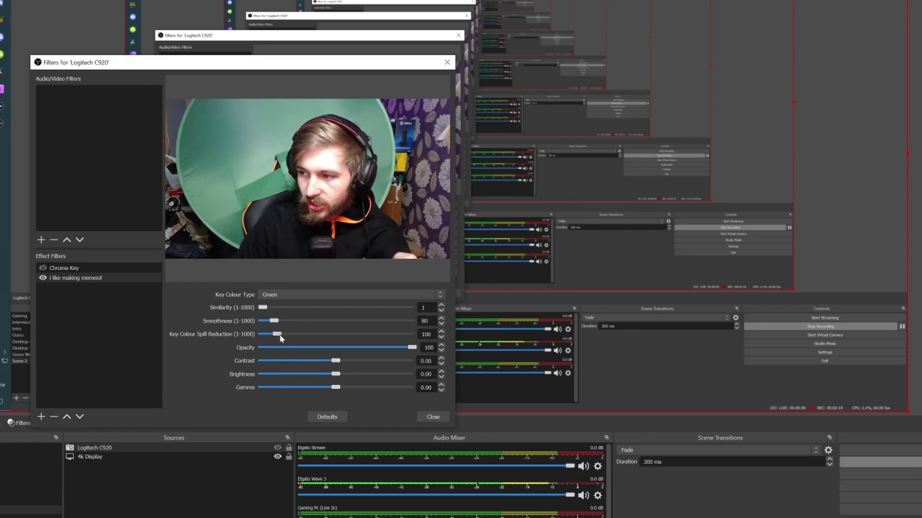
mouse_move(284, 336)
mouse_down()
mouse_move(246, 336)
mouse_move(420, 334)
mouse_up()
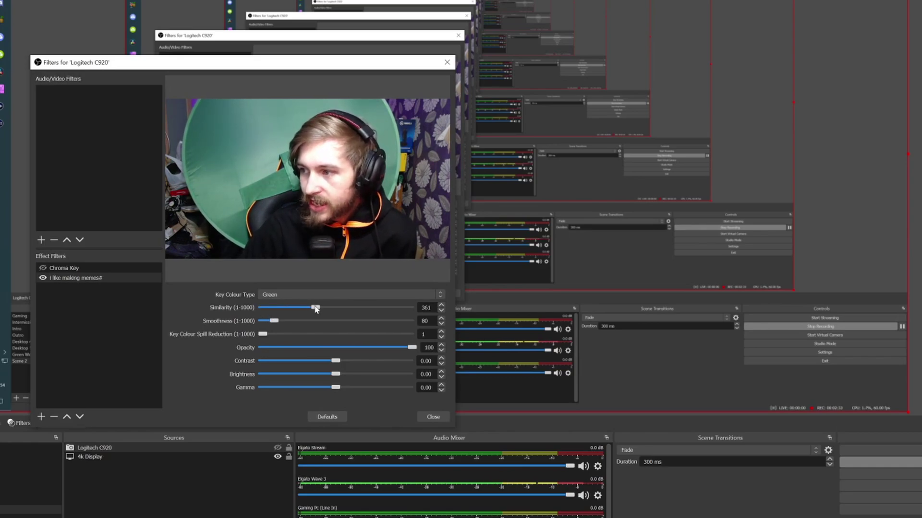
mouse_move(312, 311)
mouse_down()
mouse_move(340, 310)
mouse_move(262, 308)
mouse_up()
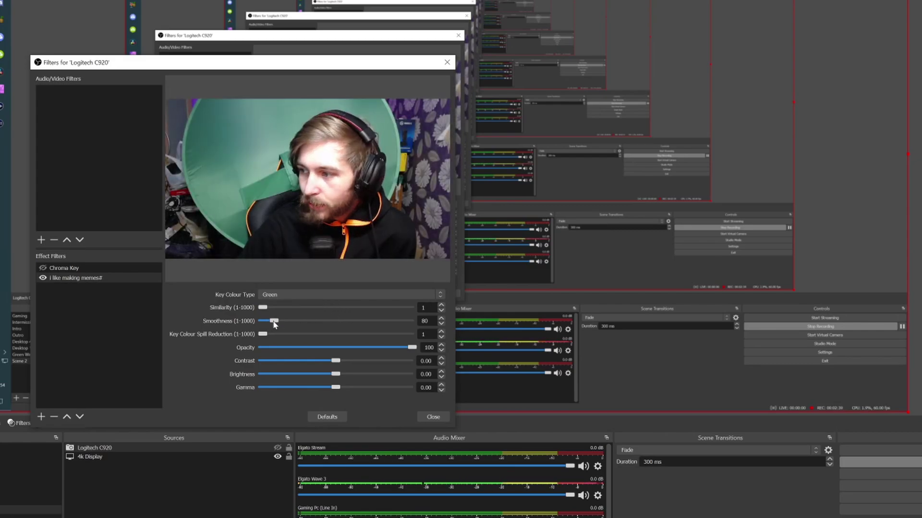